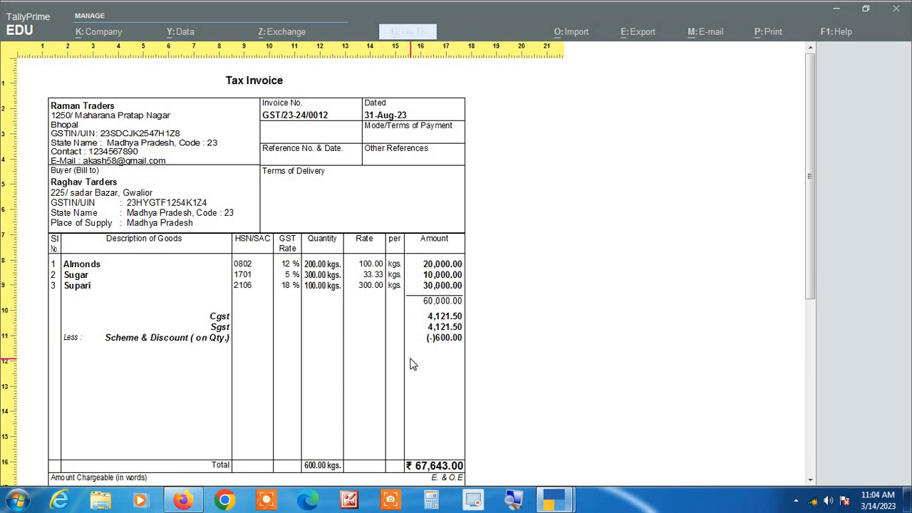
Review the Raman Traders tax invoice's items, taxes and quantity discount, and compare them with the open purchase voucher.
scroll(414, 364, "down", 5)
scroll(414, 365, "down", 1)
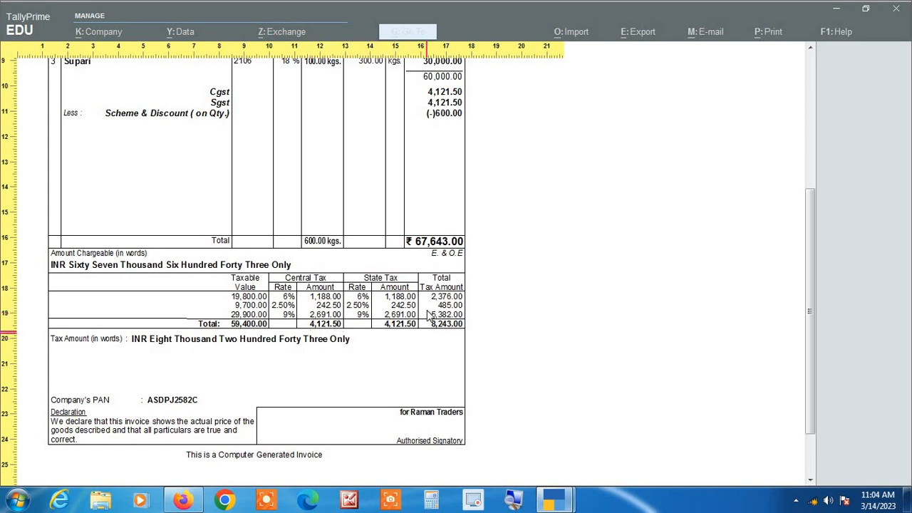
scroll(442, 385, "up", 1)
scroll(442, 385, "up", 3)
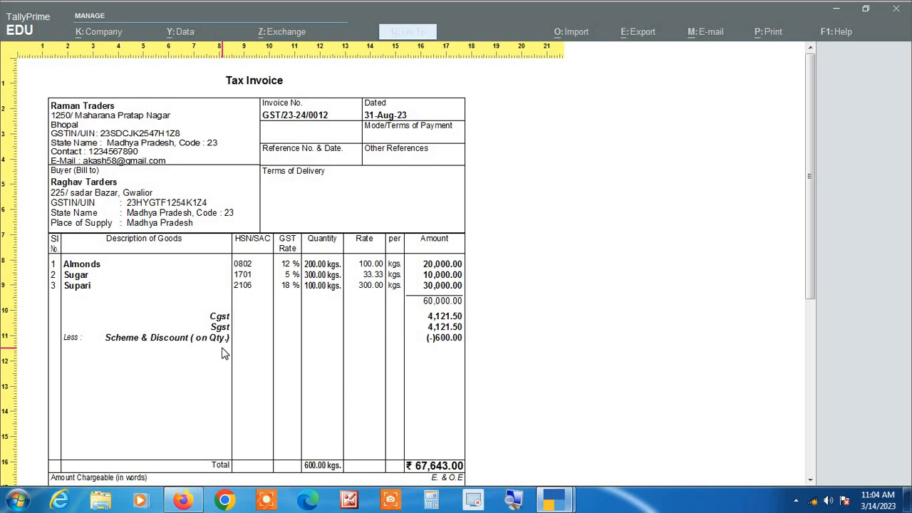
key("alt+Tab")
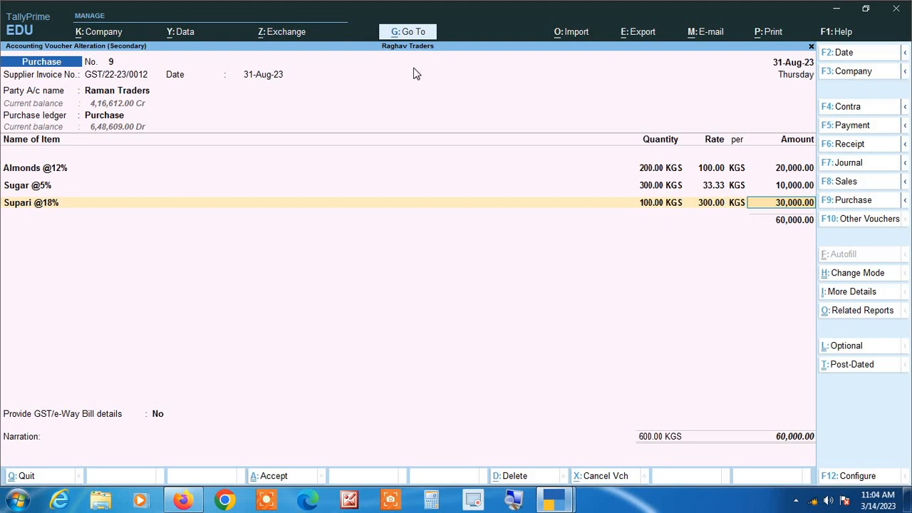
key("alt+Tab")
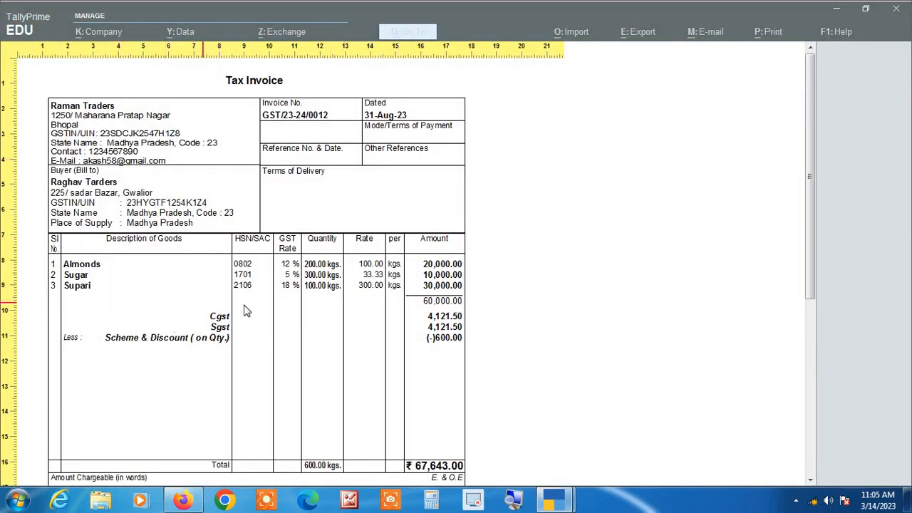
key("alt+Tab")
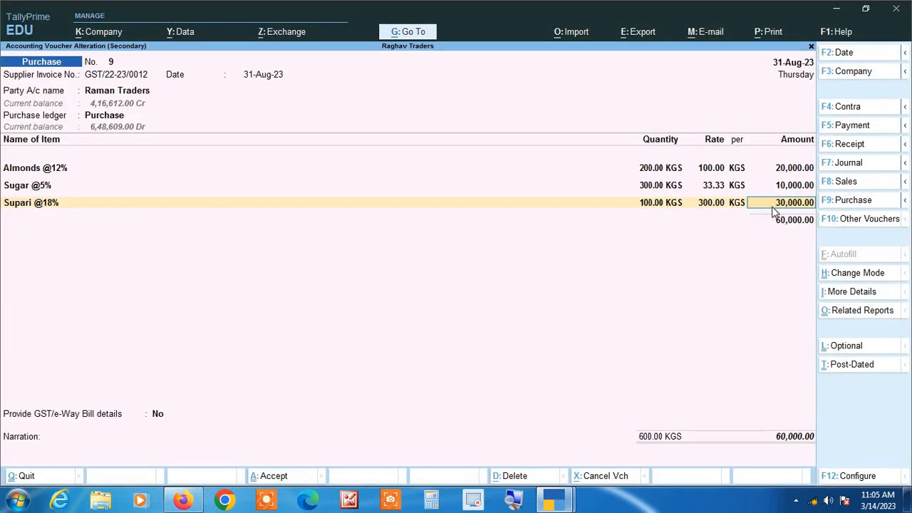
key("alt+Tab")
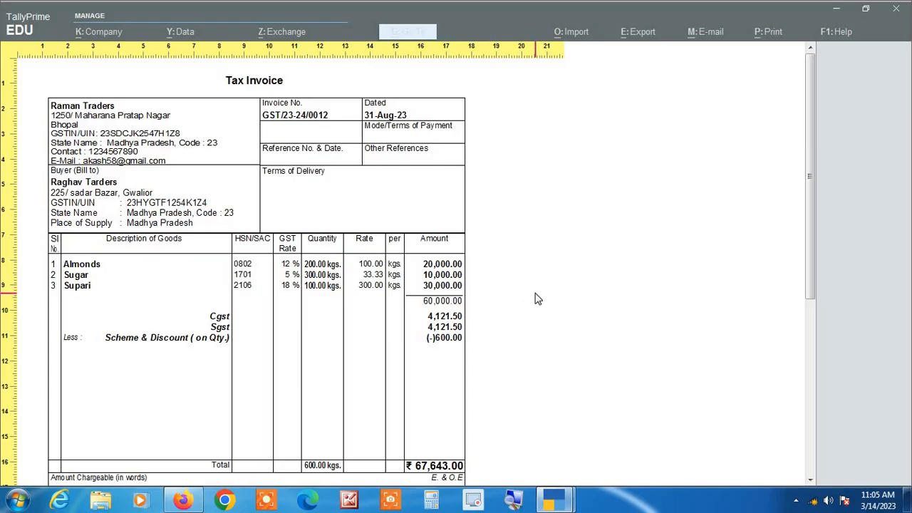
Start a new ledger from the purchase voucher below the stock items and name it Scheme & Discount receive (on Qty.).
key("Escape")
key("Return")
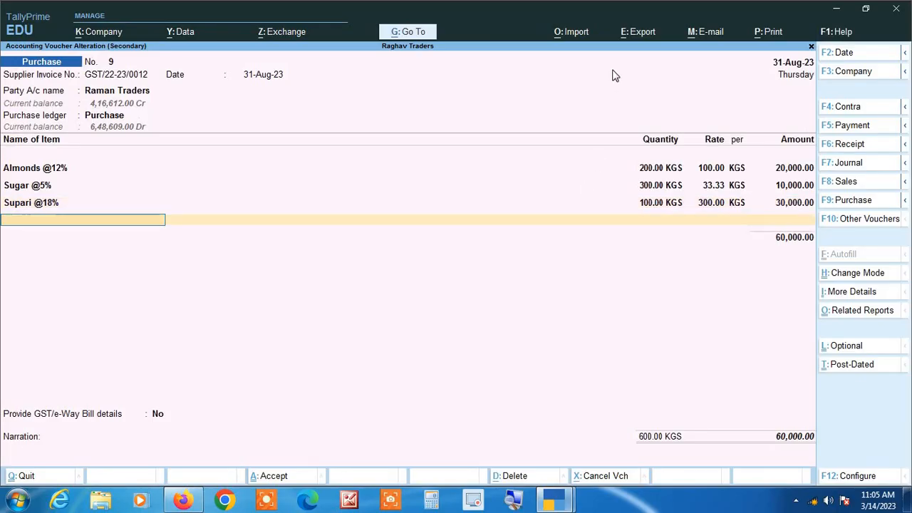
key("Return")
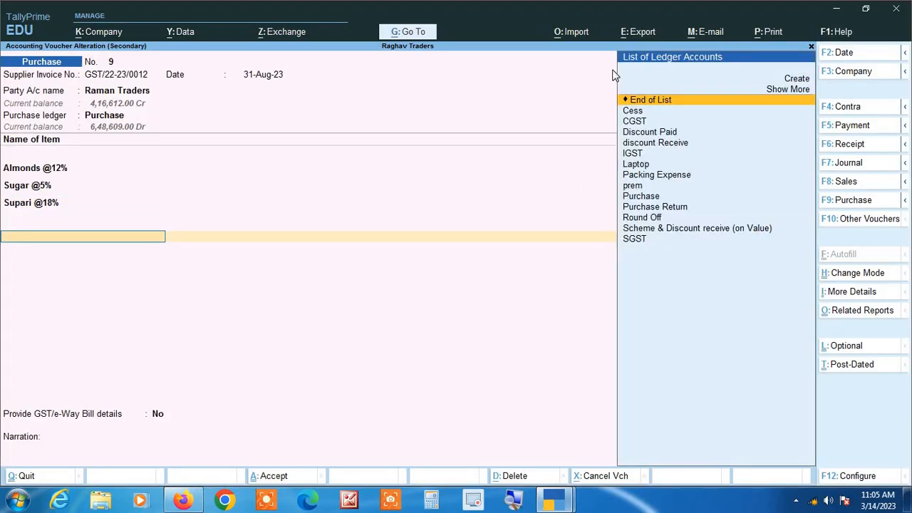
key("alt+c")
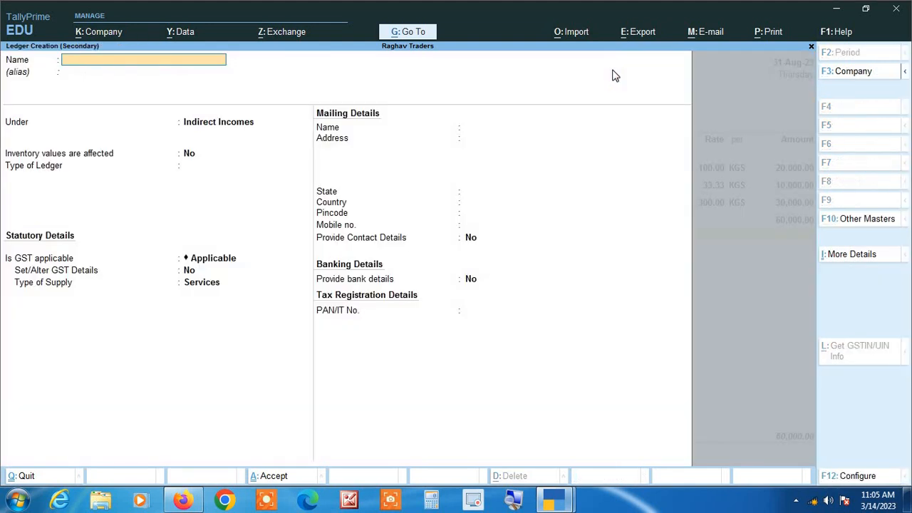
key("ctrl+alt+v")
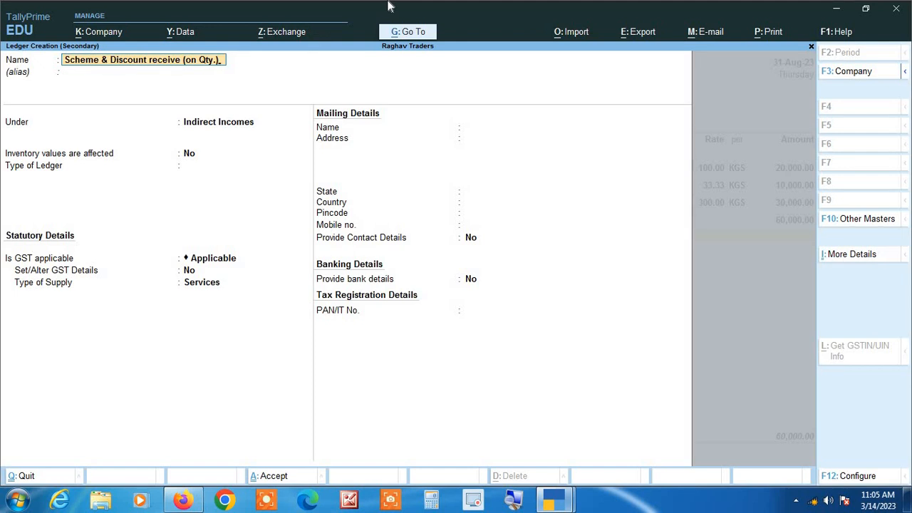
key("Return")
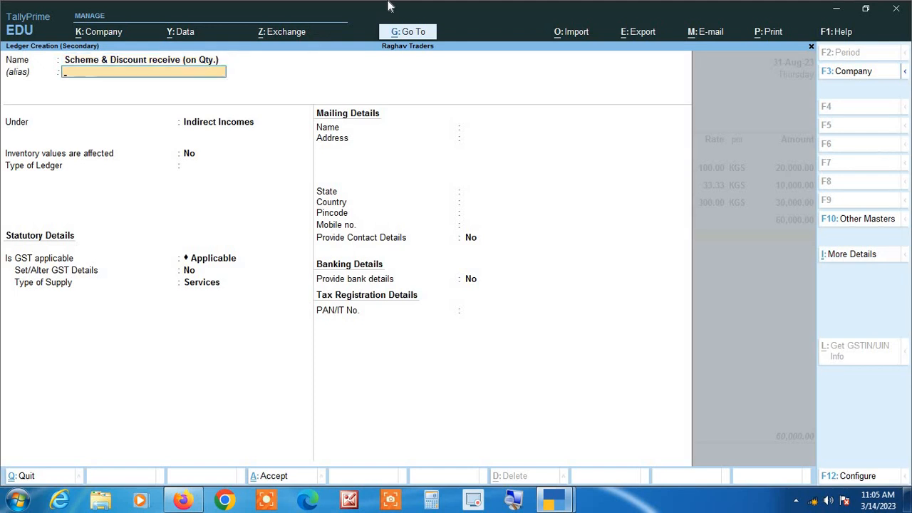
Place the new ledger under Indirect Incomes, with inventory values affected set to No and type of ledger Not Applicable.
key("Return")
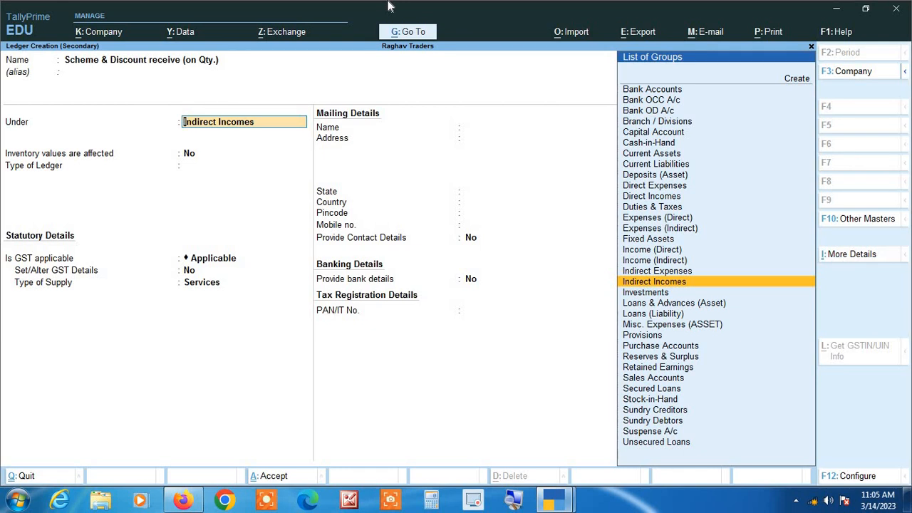
key("Return")
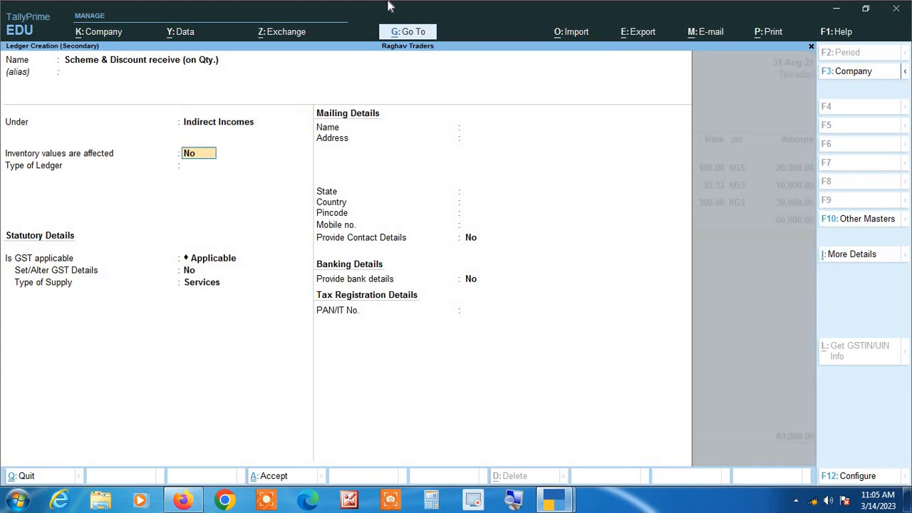
key("Return")
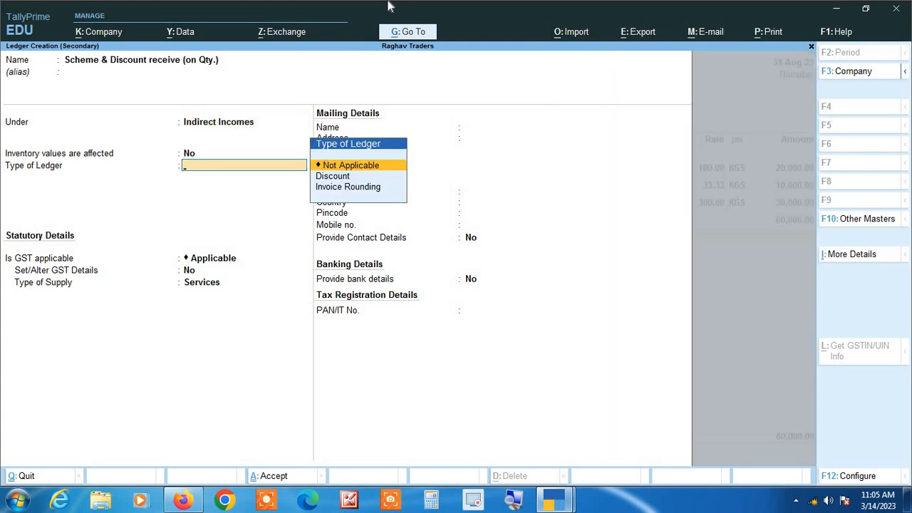
key("Return")
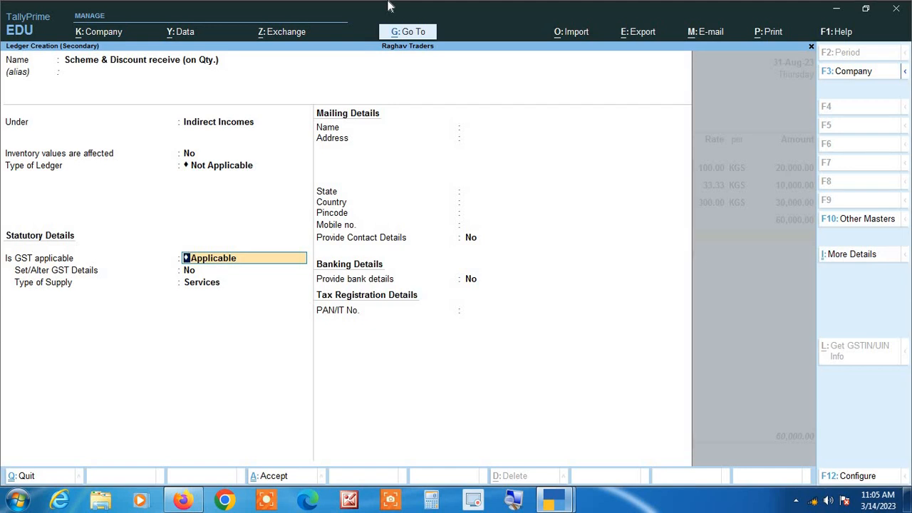
Set GST applicability of the discount ledger to Not Applicable.
key("BackSpace")
key("Down")
key("Down")
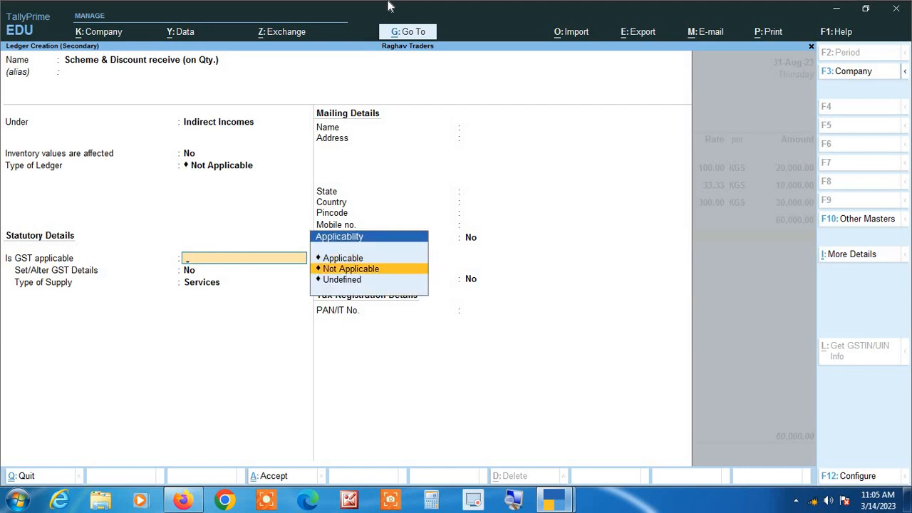
key("Return")
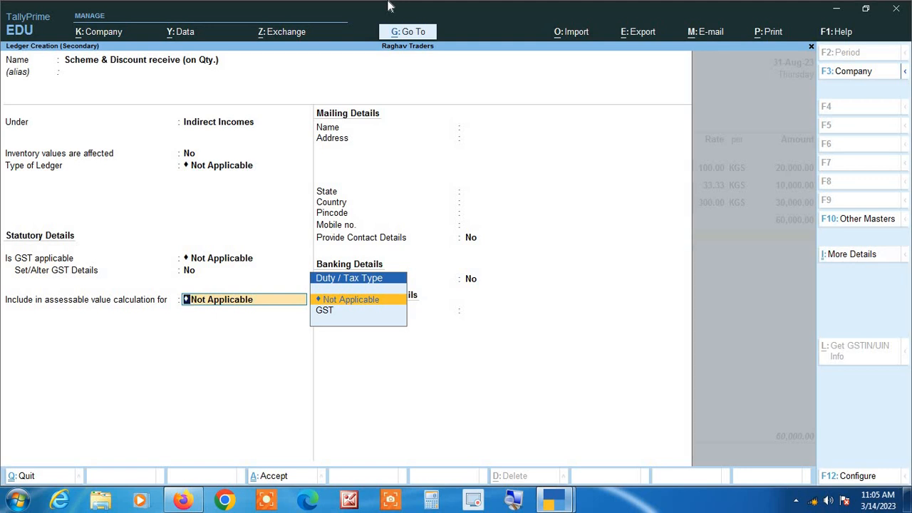
Include the ledger in the assessable value calculation for GST, appropriated to Goods and Based on Quantity, and save it.
key("Down")
key("Return")
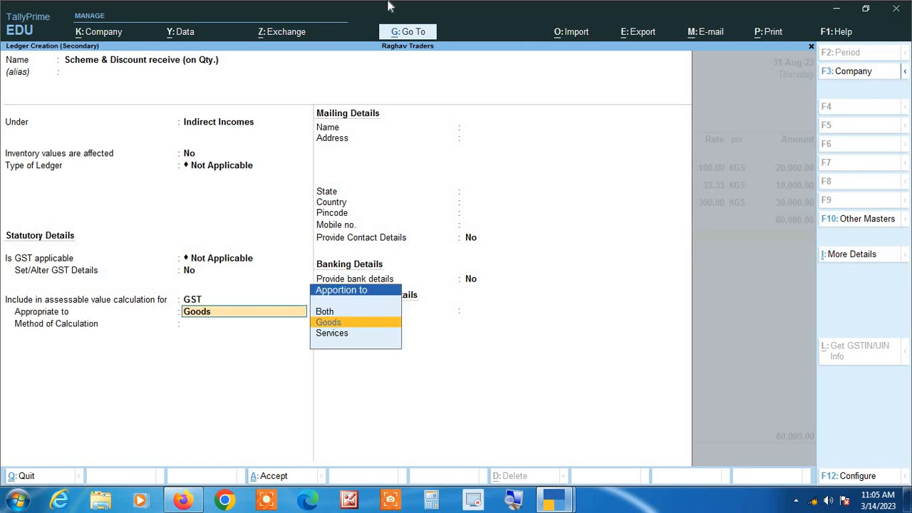
key("Return")
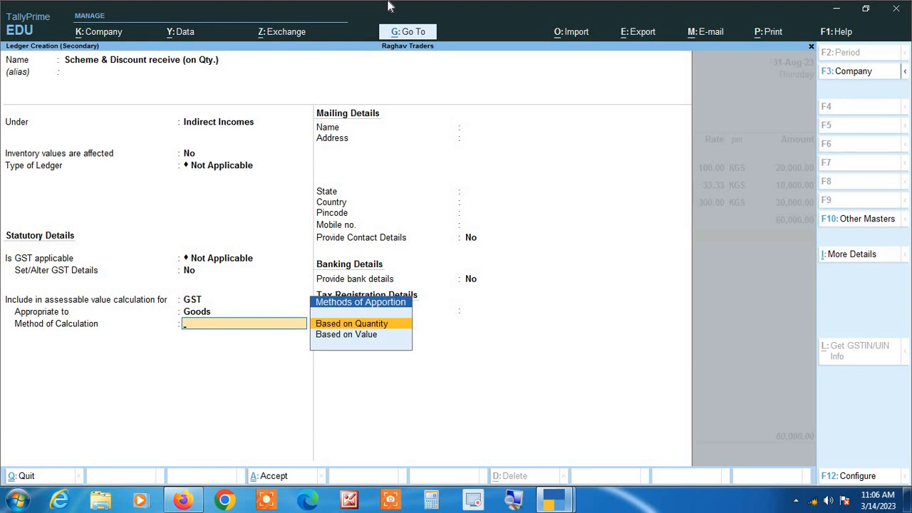
key("Return")
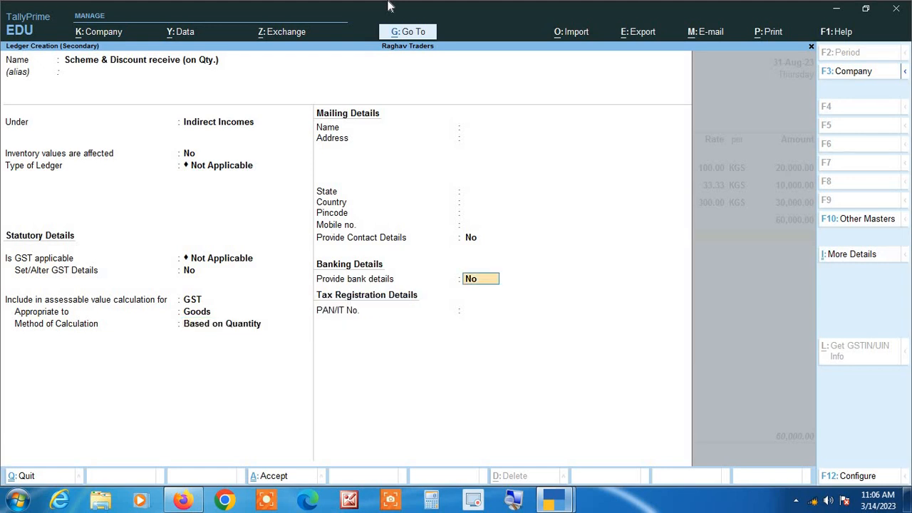
key("Return")
key("Return")
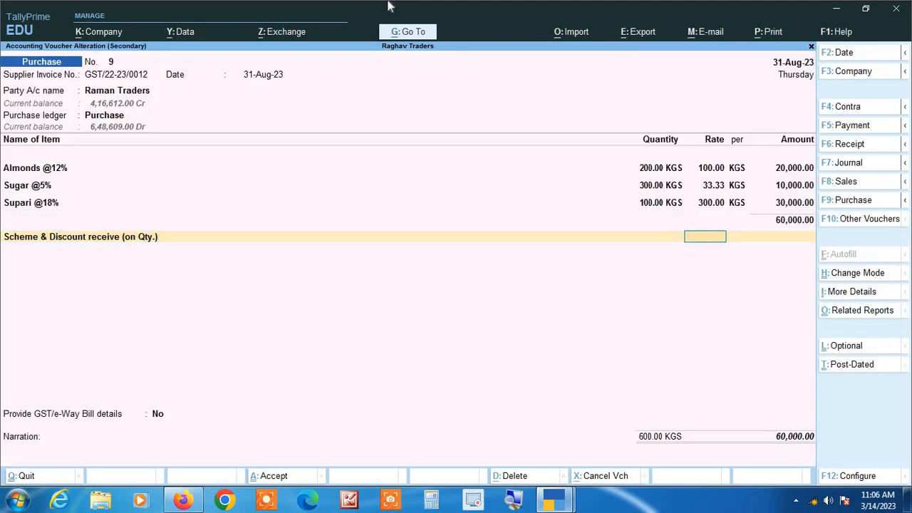
Enter -600 for the quantity discount ledger and add the CGST and SGST ledgers to the purchase voucher.
key("Return")
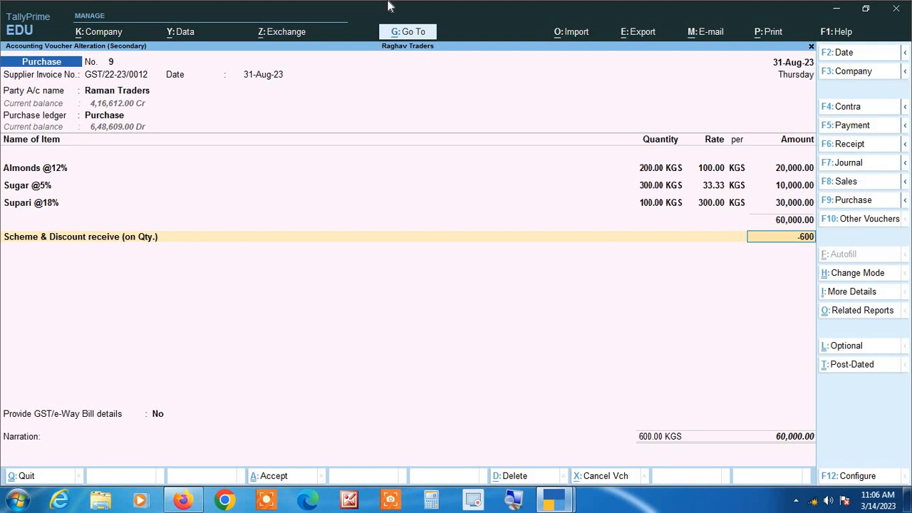
key("Return")
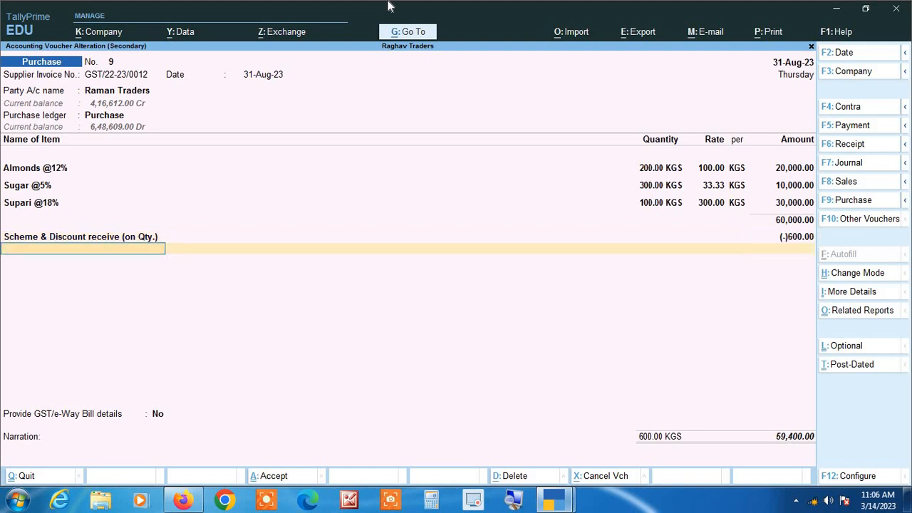
type("cg")
key("Return")
key("Return")
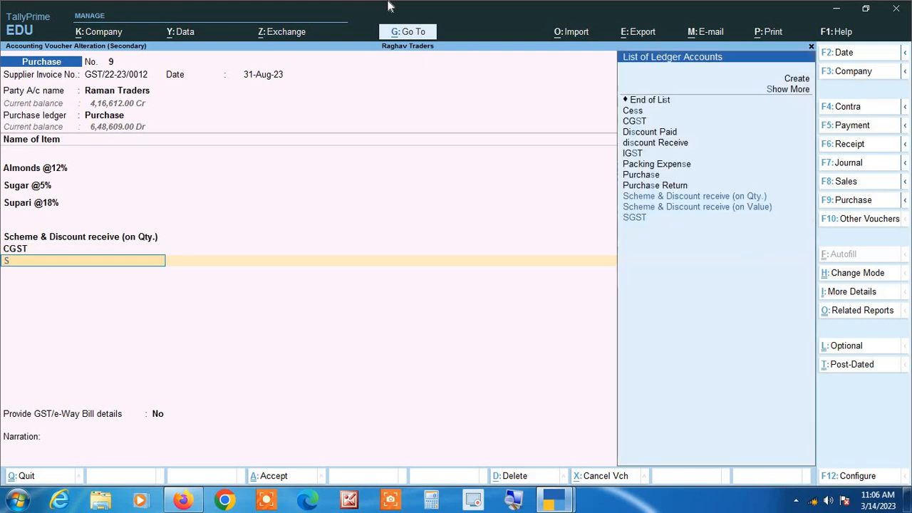
type("sg")
key("Return")
key("Return")
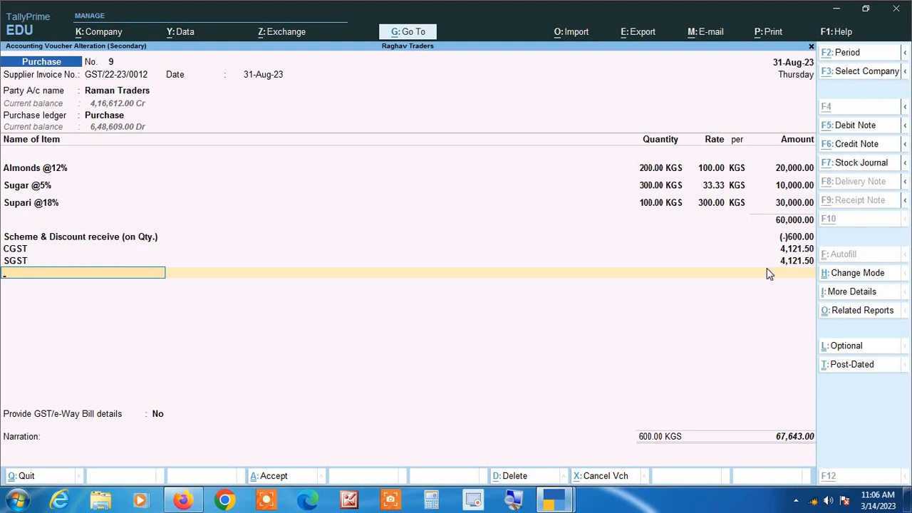
Check the voucher's taxes and total against the supplier invoice, and open its GST - Tax Analysis in detailed view.
key("alt+Tab")
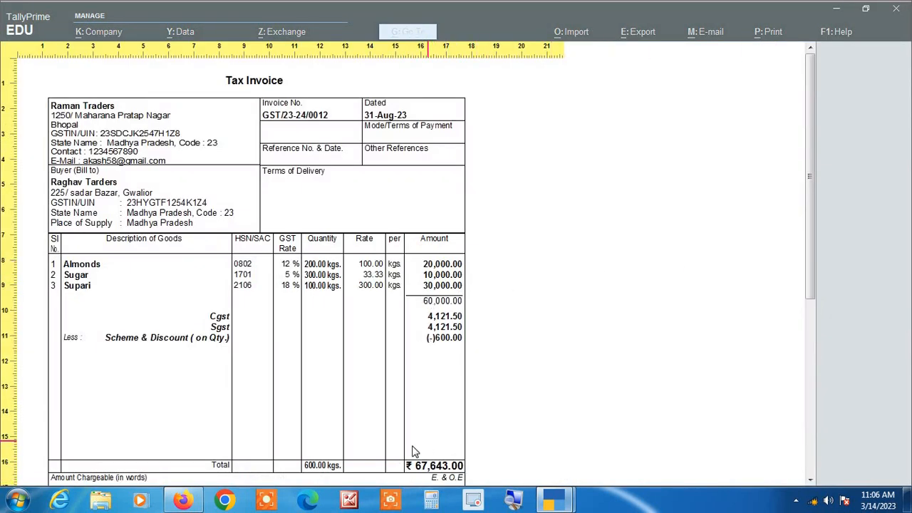
key("alt+Tab")
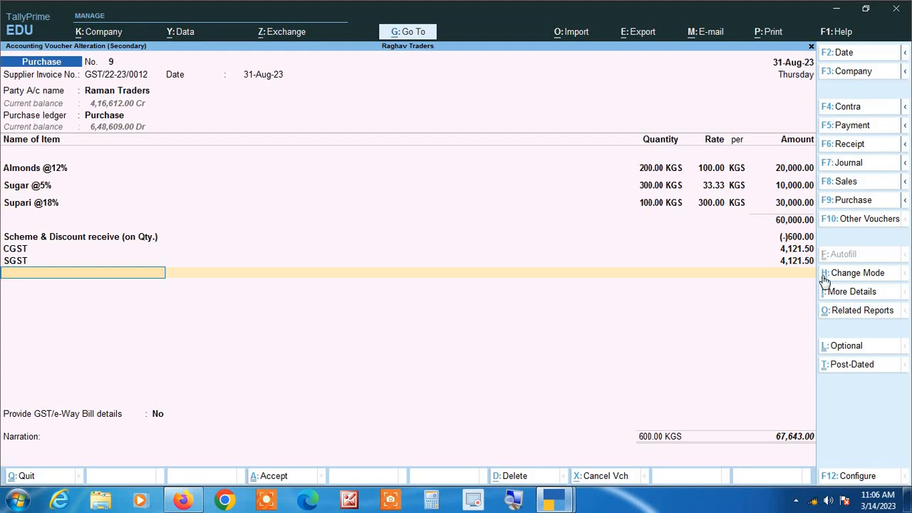
left_click(856, 314)
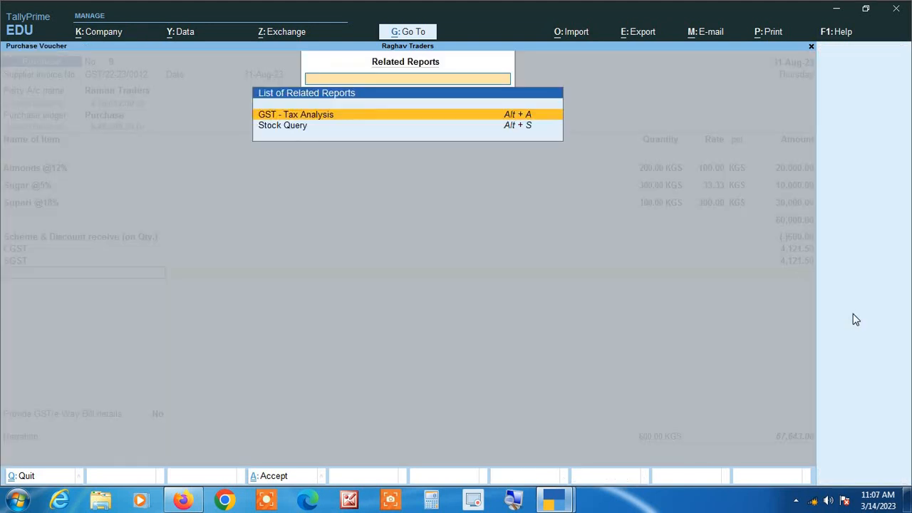
key("Return")
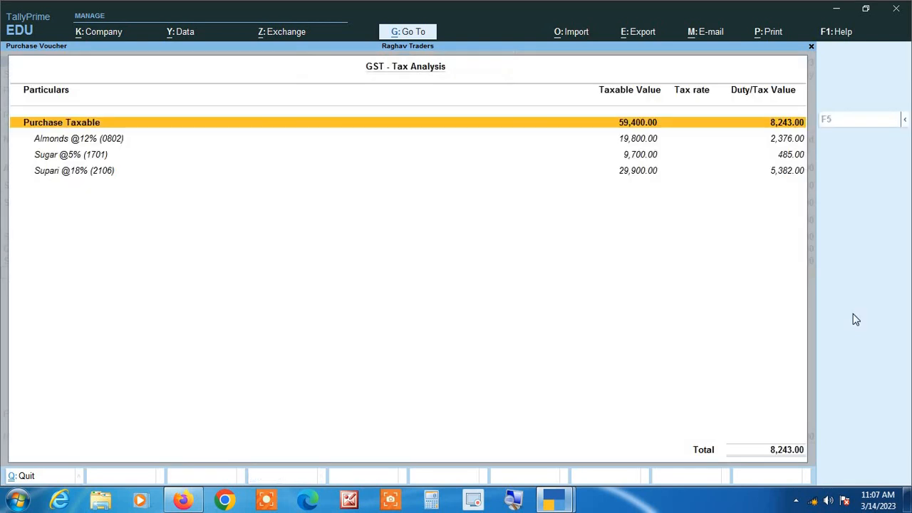
key("F5")
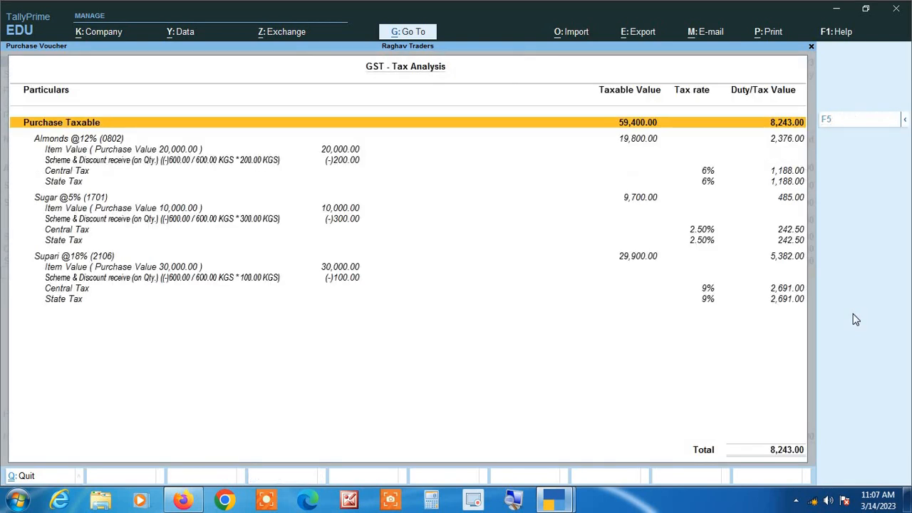
Examine how the discount is apportioned by quantity and how central and state tax are computed for each item.
key("Down")
key("Down")
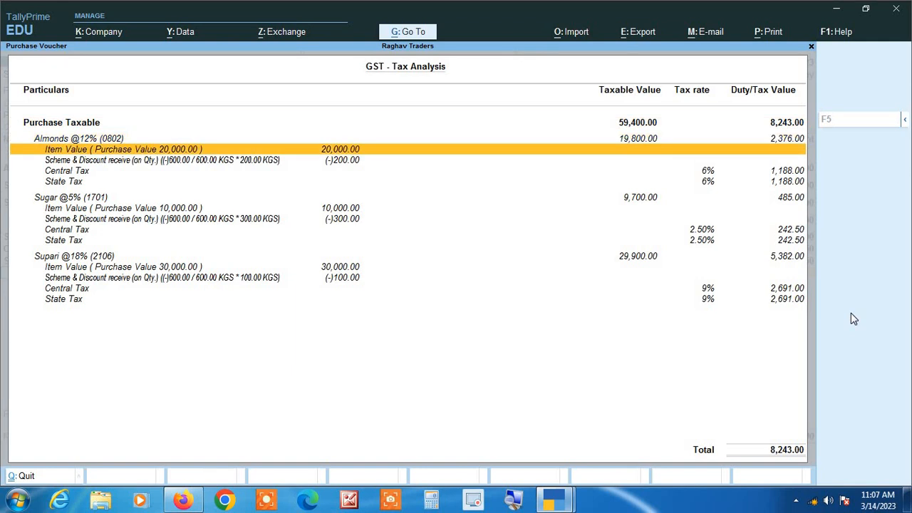
key("Down")
key("Down")
key("Down")
key("Down")
key("Down")
key("Down")
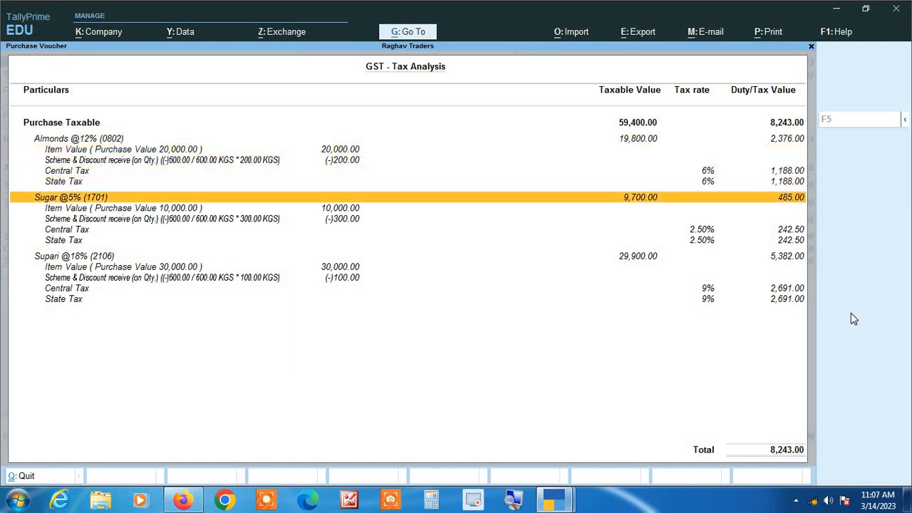
key("Up")
key("Down")
key("Down")
key("Down")
key("Down")
key("Down")
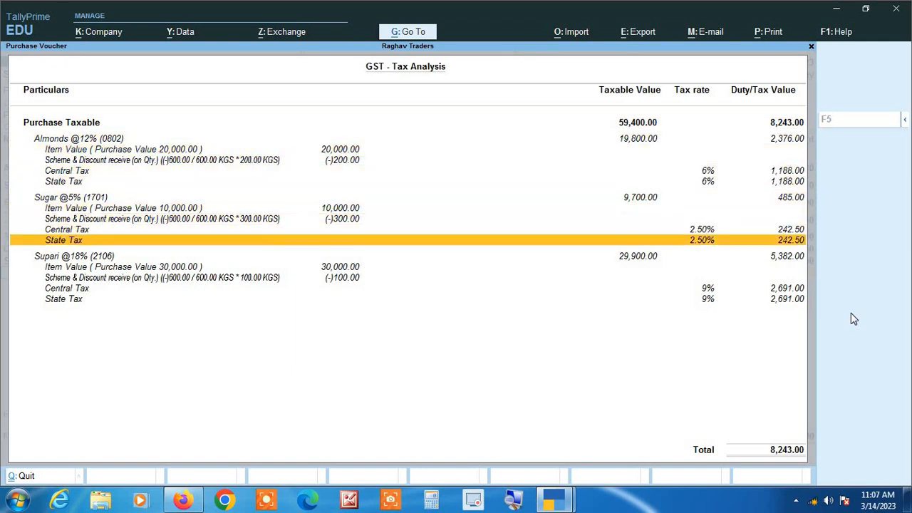
key("Down")
key("Up")
key("Up")
key("Up")
key("Up")
key("Up")
key("Up")
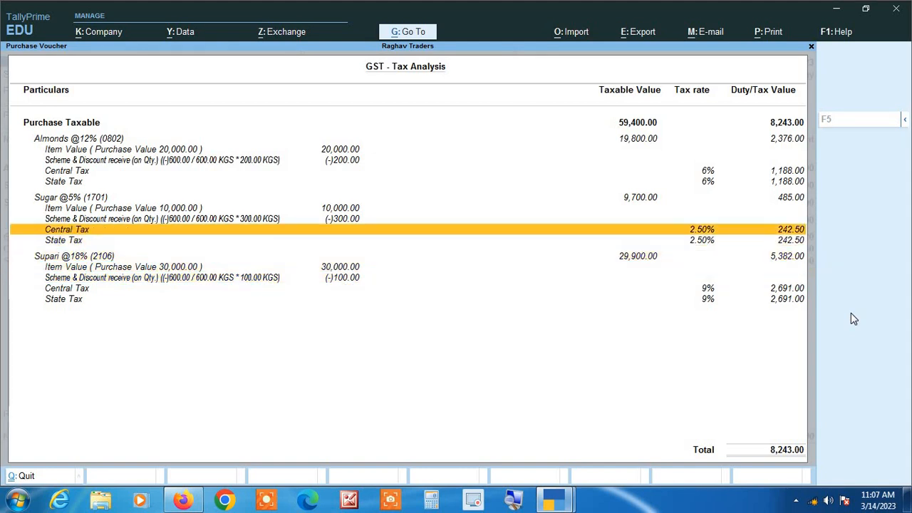
key("Up")
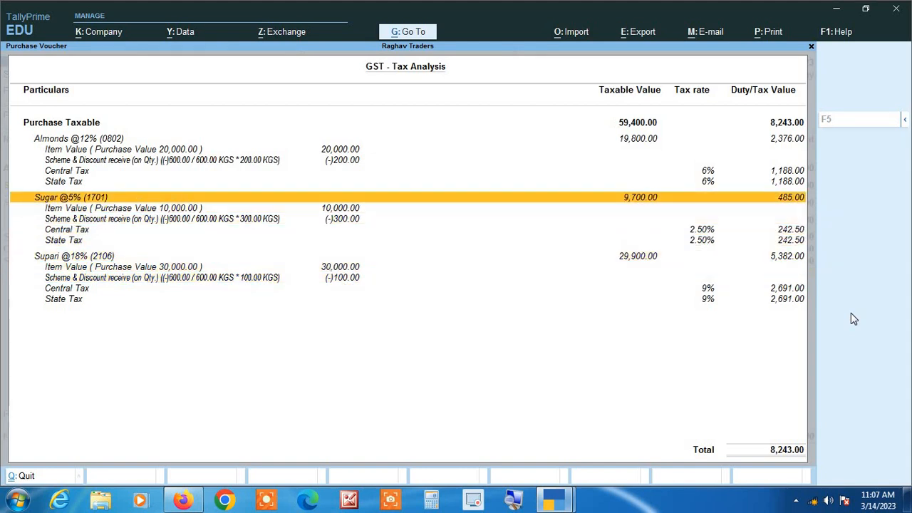
Close the tax analysis and finish the ledger entries of the purchase voucher.
key("Escape")
key("Return")
key("Return")
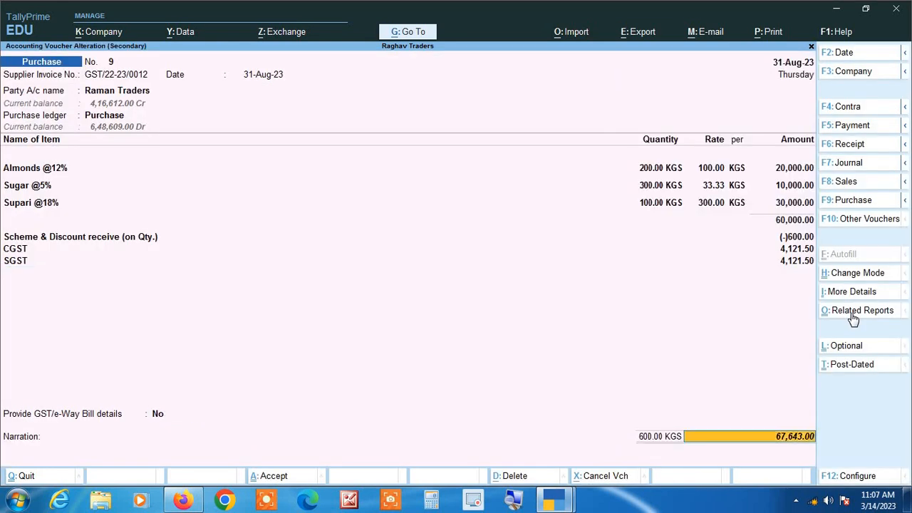